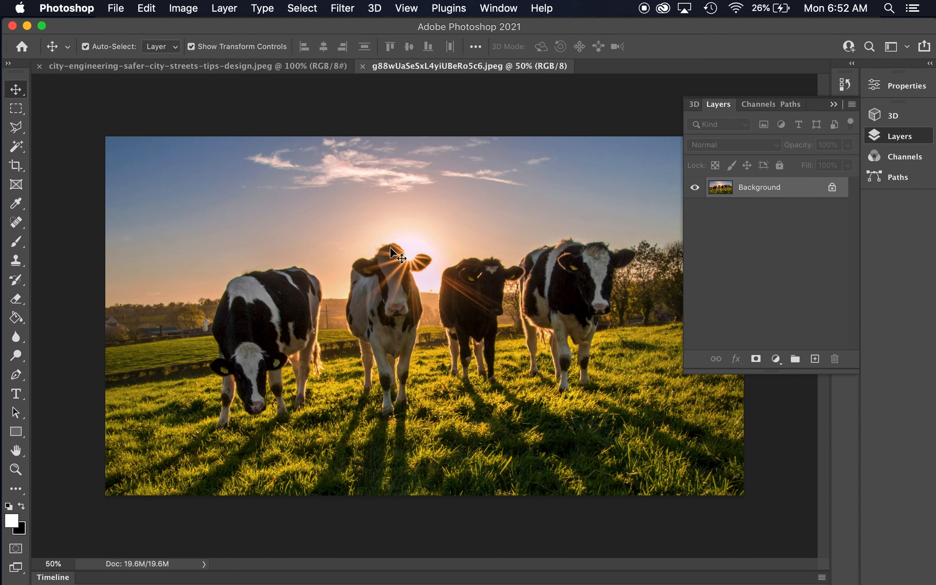
- View the city street and cow field photos, and unlock the Background layer of the cow field image
click(256, 68)
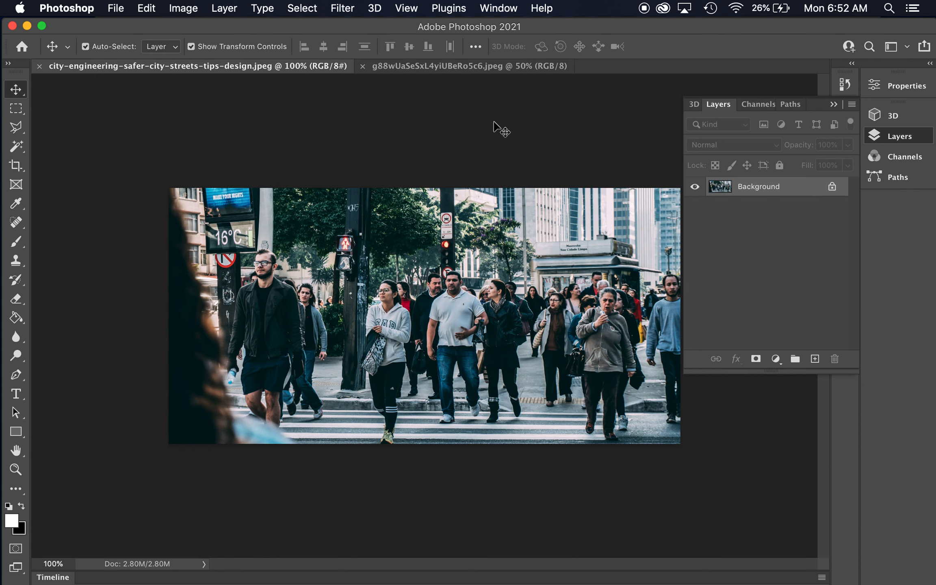
click(405, 67)
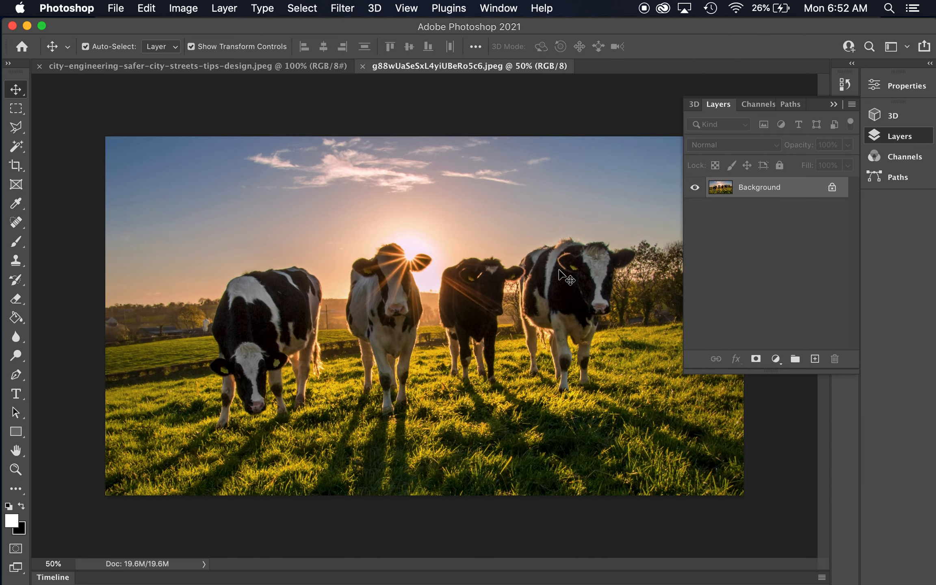
click(223, 64)
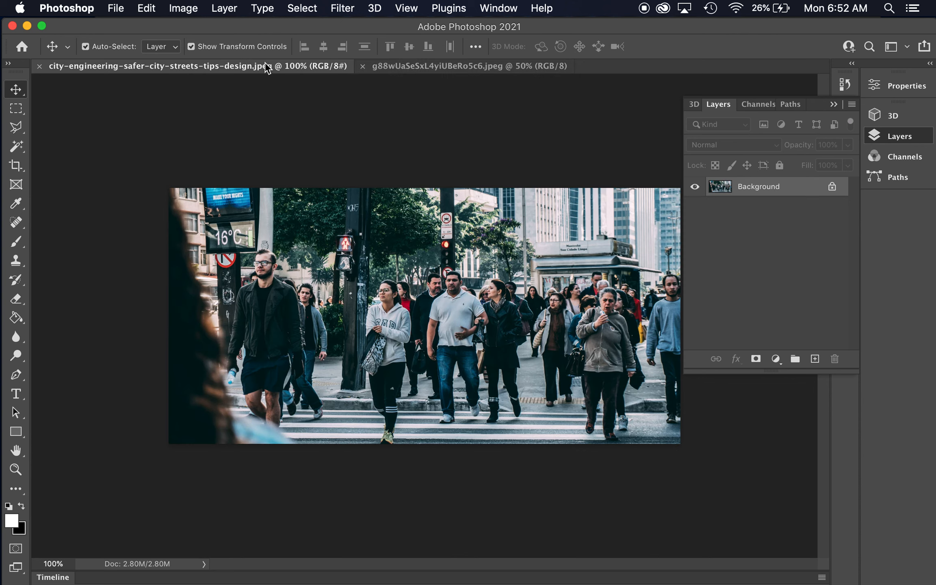
click(450, 67)
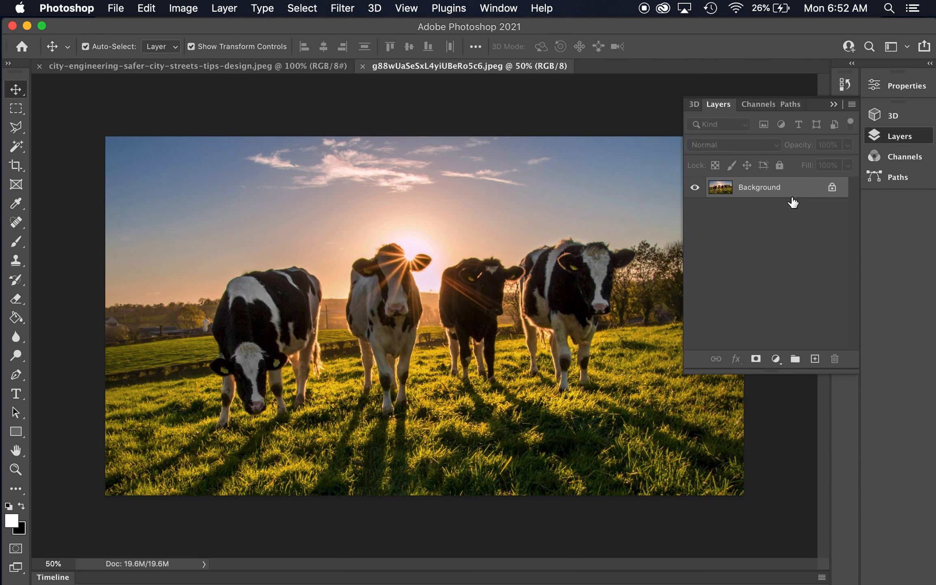
click(284, 68)
click(374, 68)
click(832, 187)
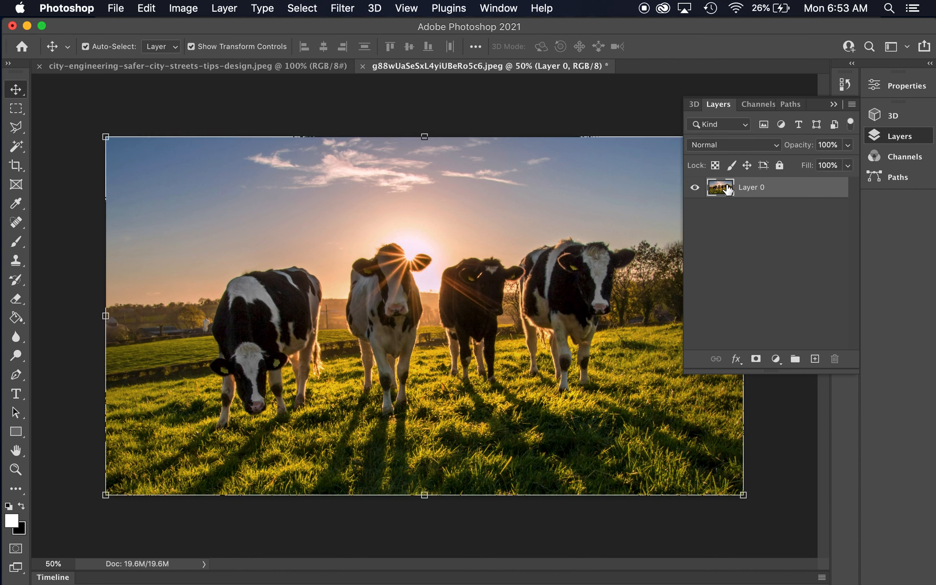
- Select the entire city street image and copy it
click(174, 73)
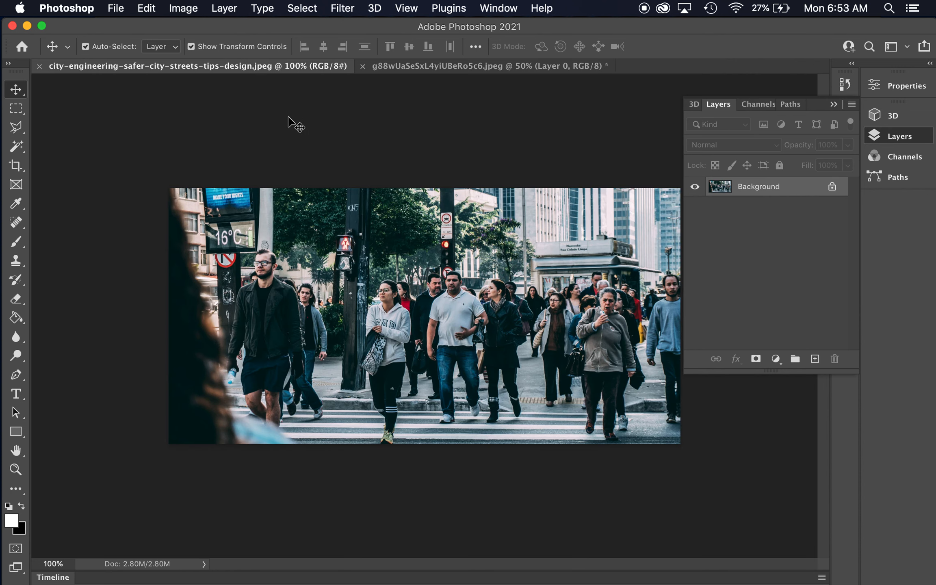
key(super+a)
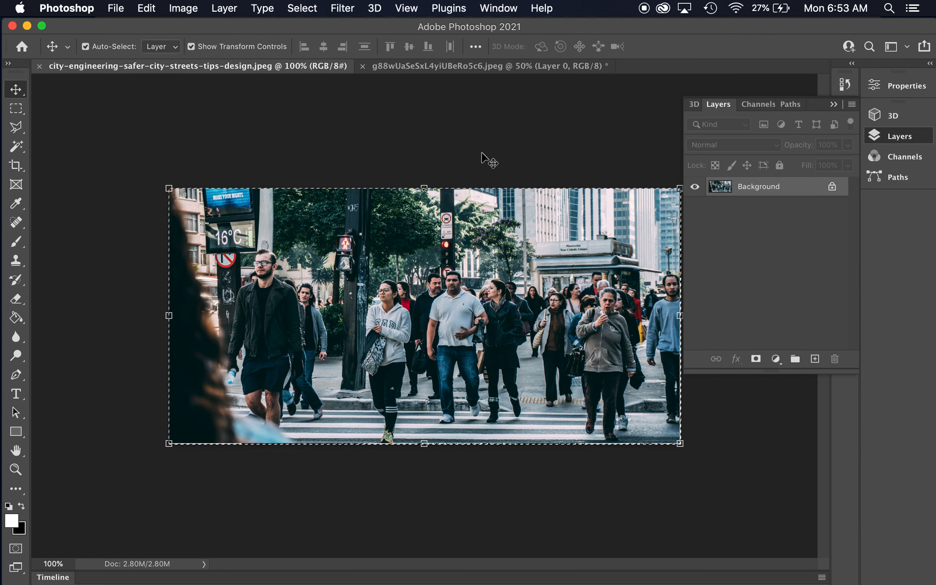
key(super+c)
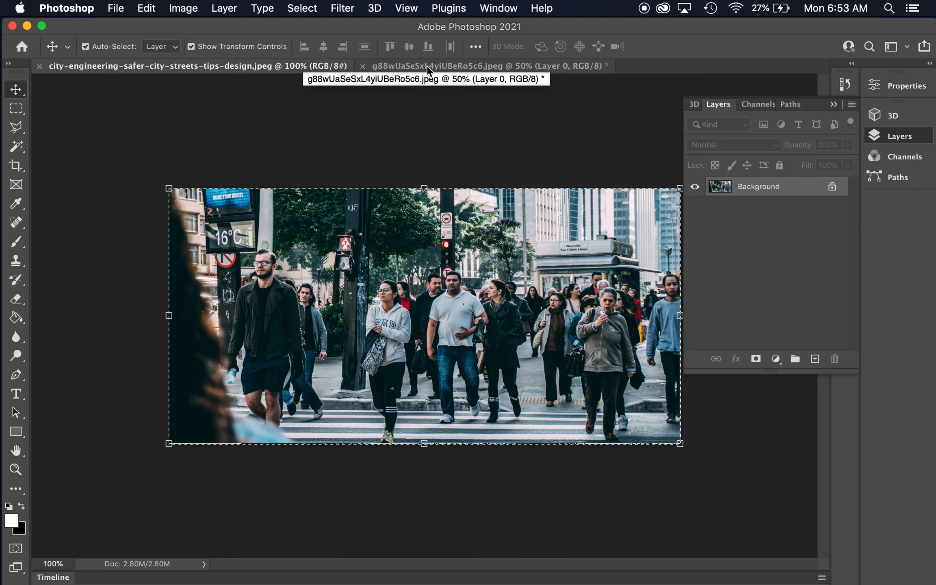
- Paste the copied city photo into the cow field document as a new layer
click(427, 68)
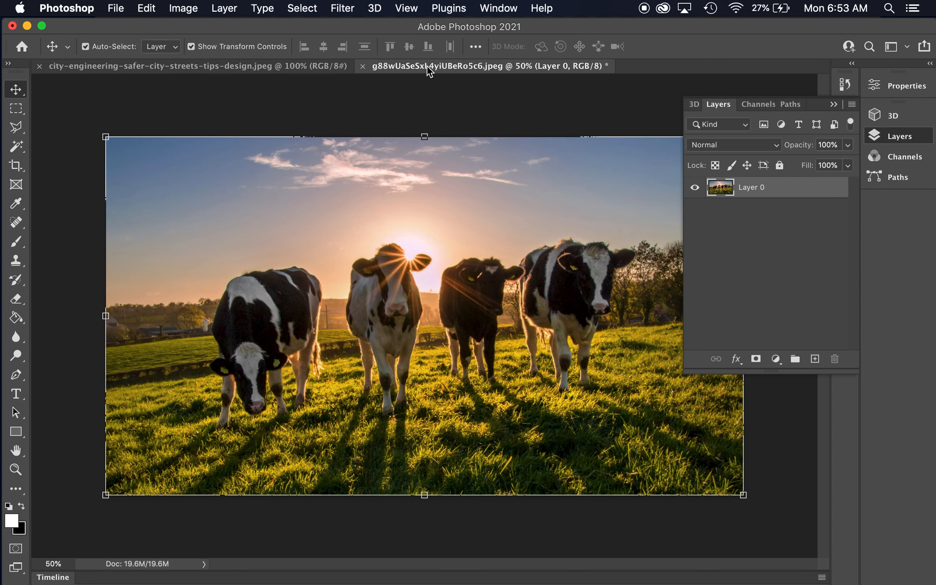
click(16, 108)
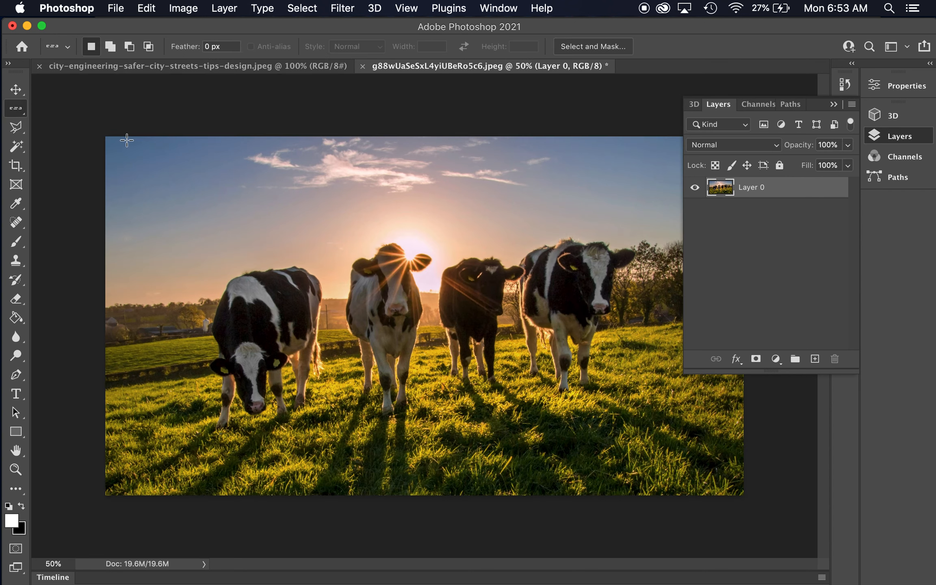
right_click(16, 110)
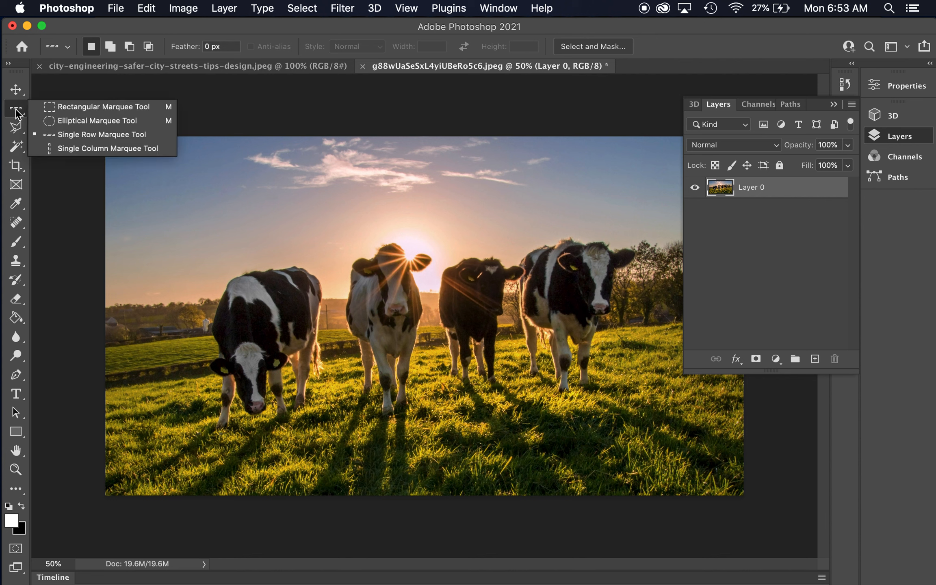
click(95, 104)
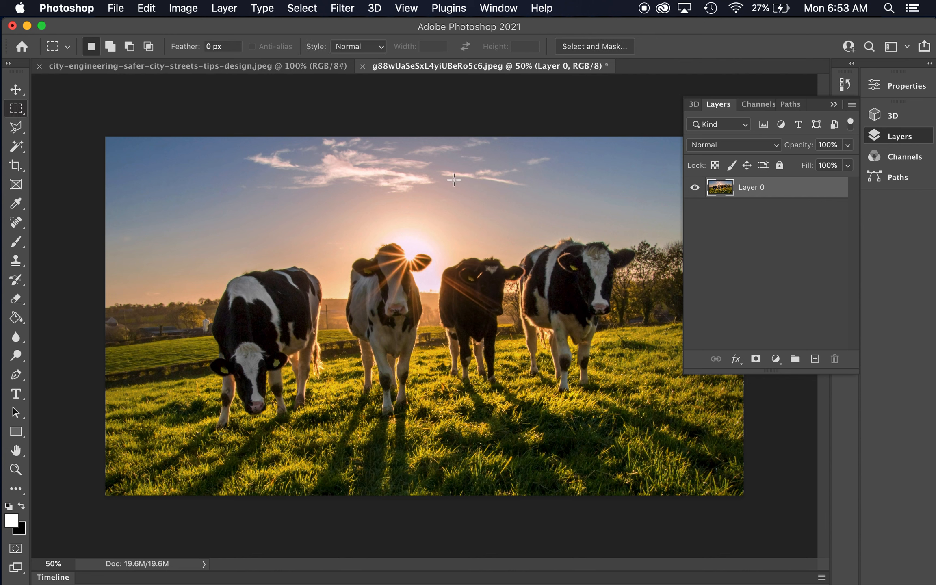
click(900, 137)
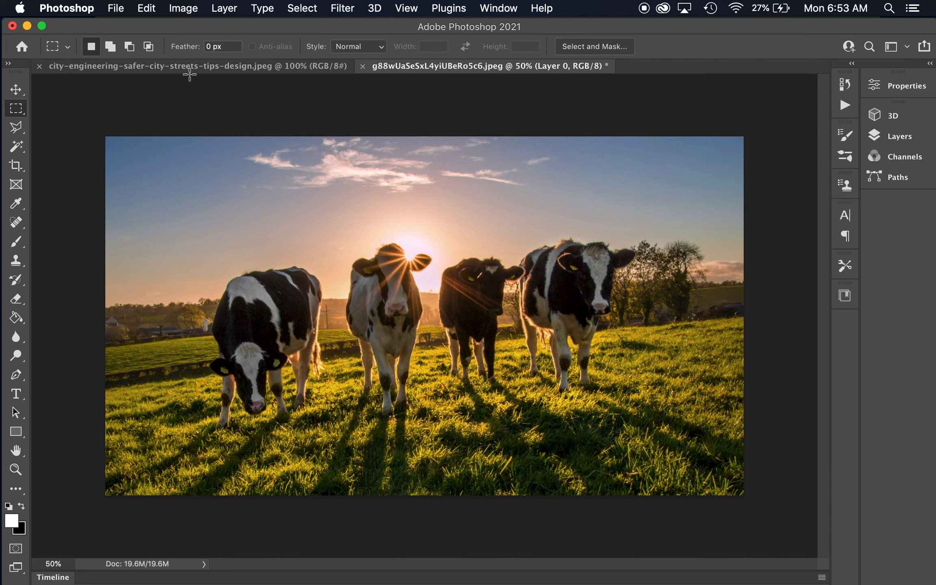
click(137, 9)
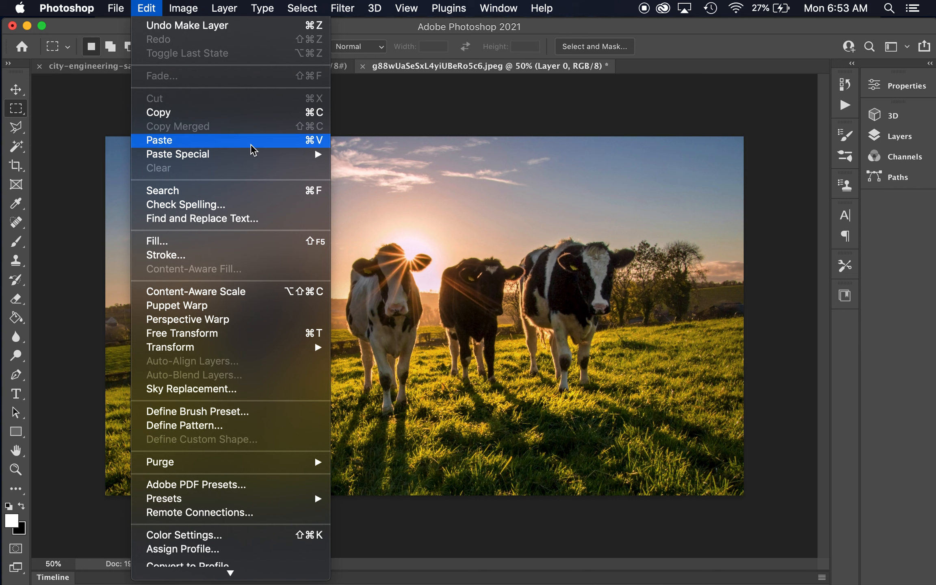
click(67, 114)
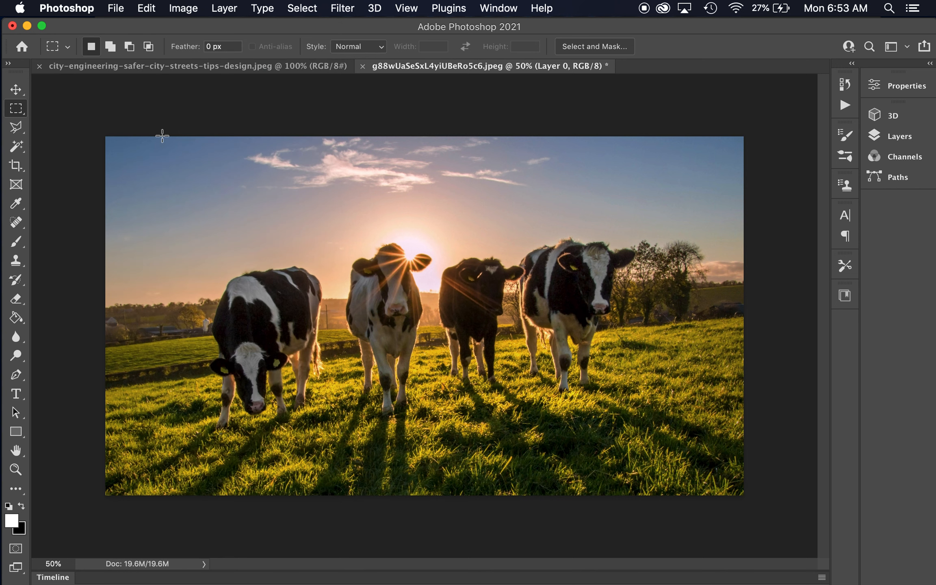
key(super+v)
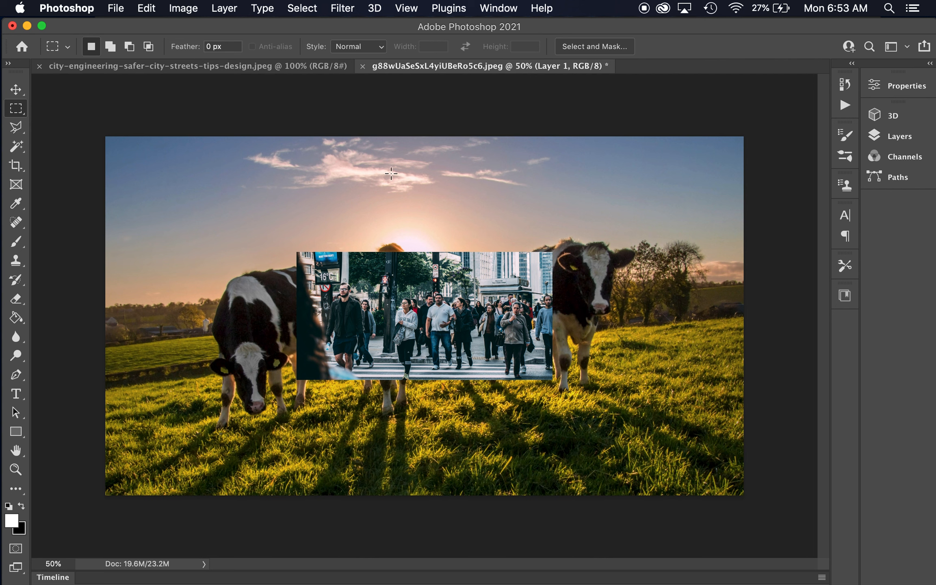
- Move the pasted city photo about 3.84 in to the left and shift the cow photo toward the right side of the canvas
key(v)
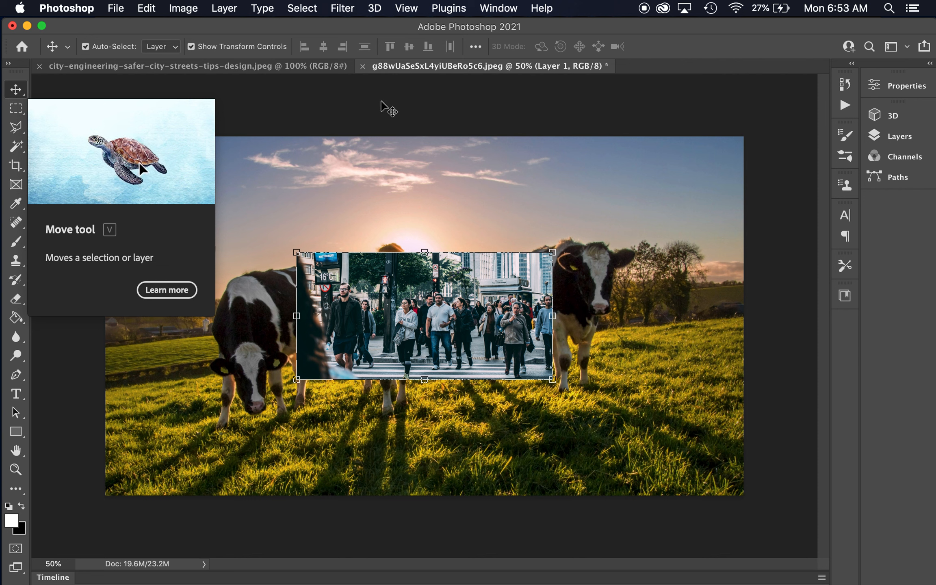
key(super+e)
drag(512, 299, 303, 294)
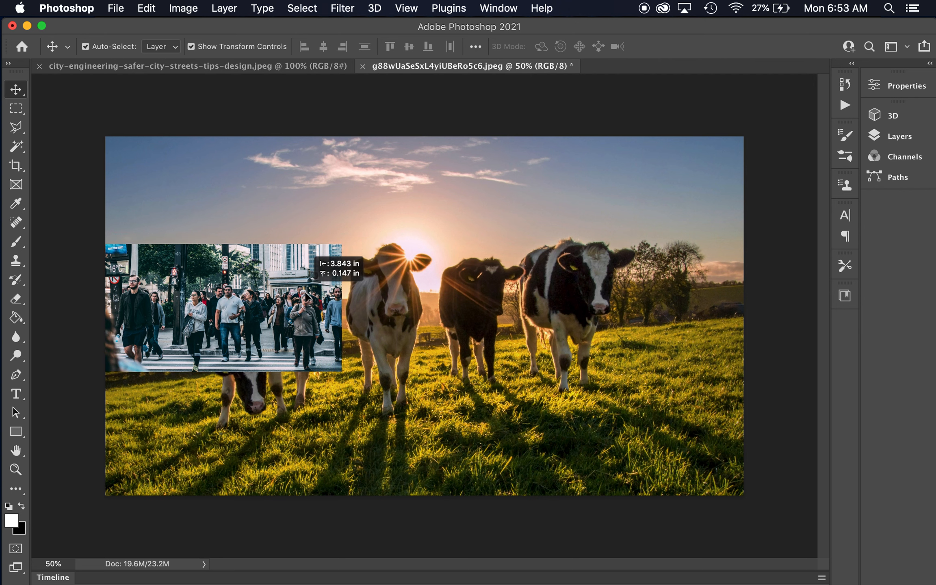
click(482, 224)
drag(351, 203, 206, 246)
click(211, 284)
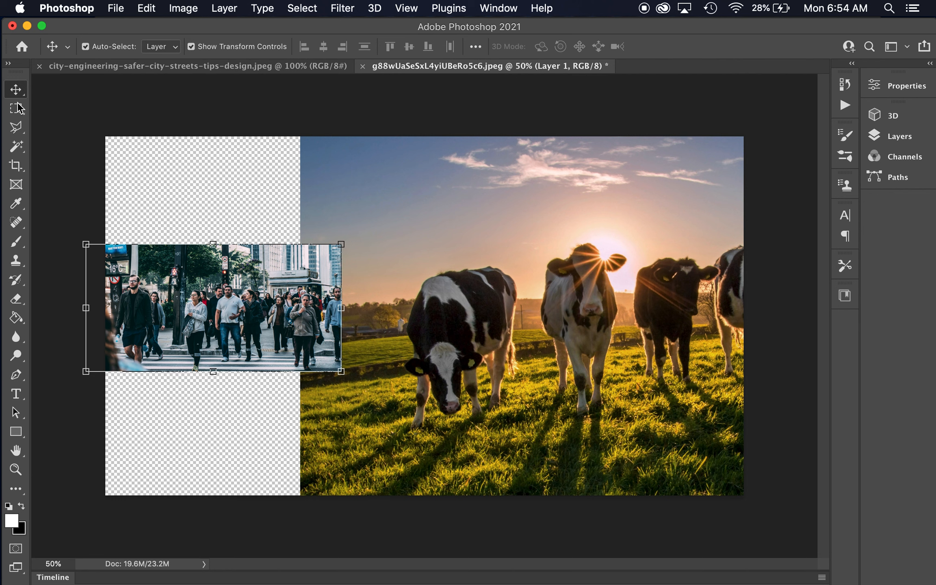
- Scale the city layer proportionally to about 306% and position it to fill the left part of the canvas
click(191, 47)
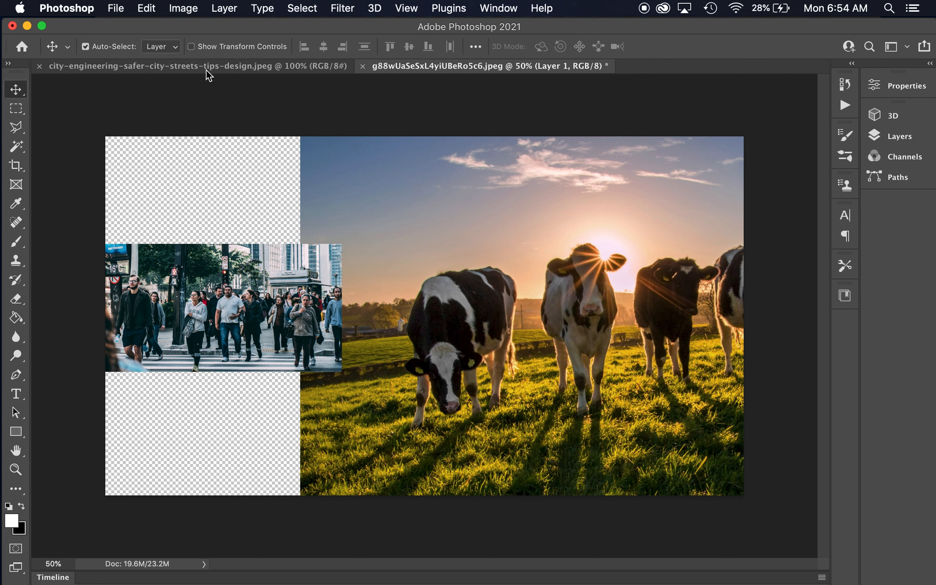
click(196, 47)
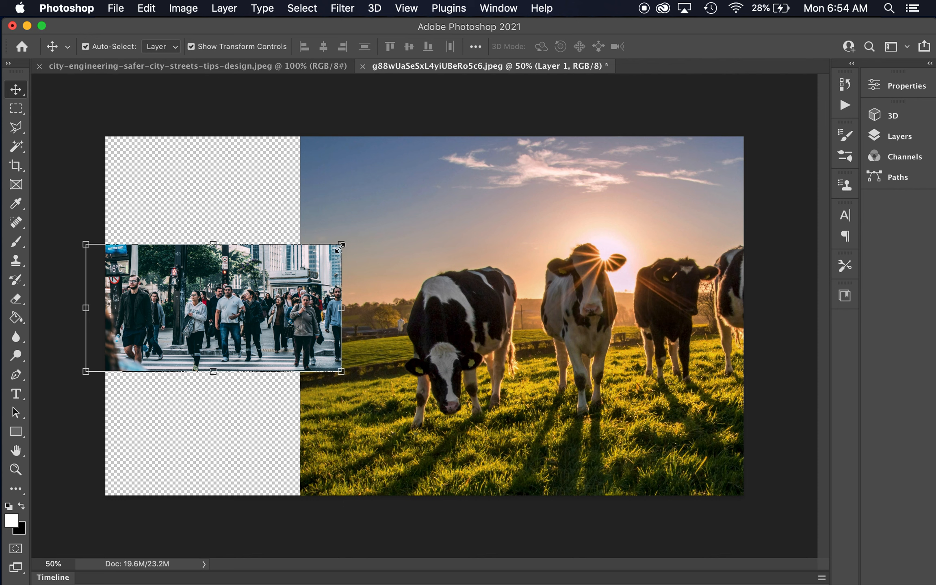
drag(343, 243, 718, 55)
drag(615, 192, 383, 286)
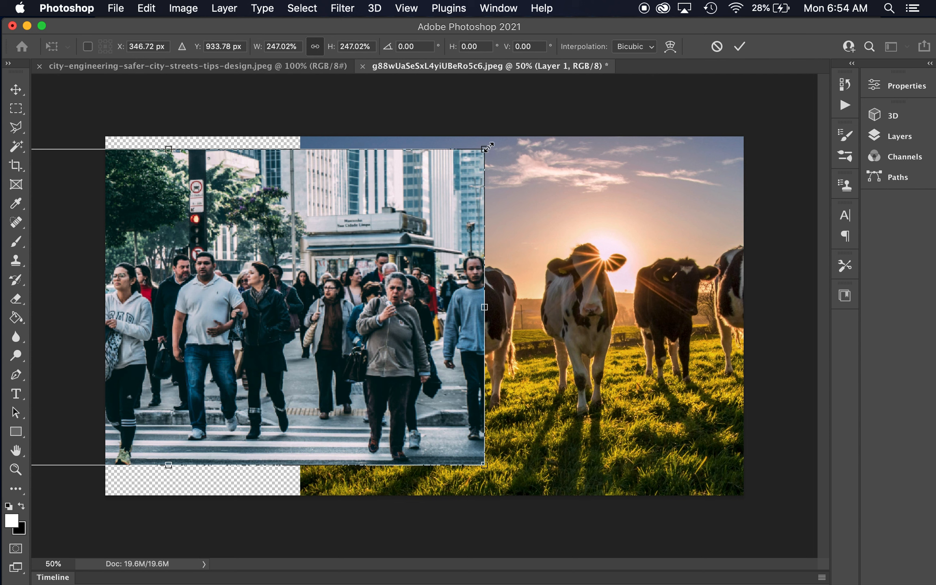
drag(486, 147, 573, 134)
drag(527, 262, 432, 265)
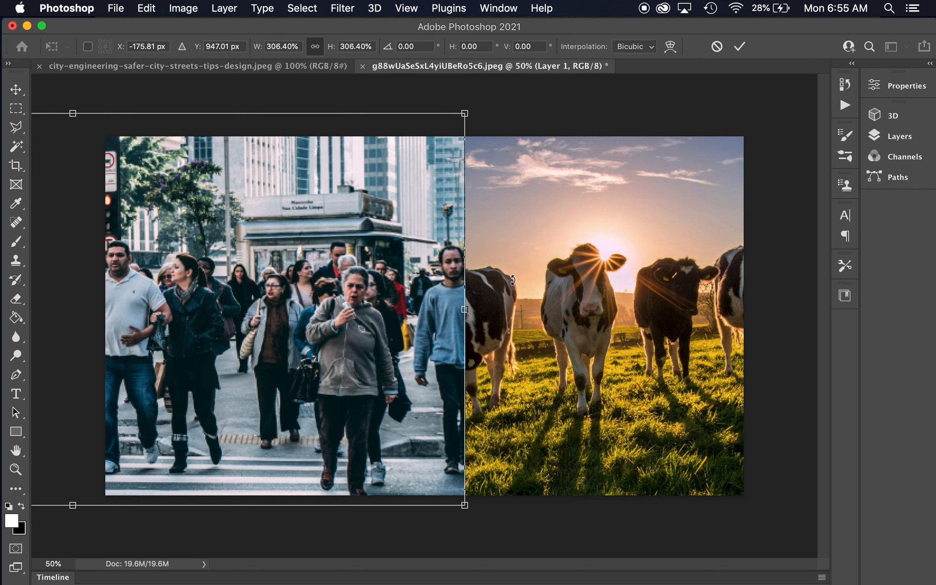
key(Return)
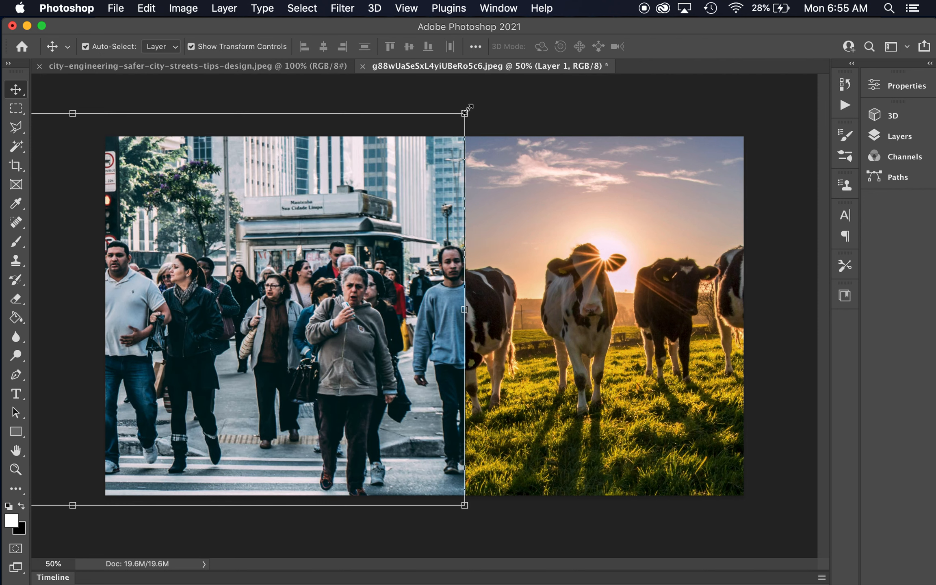
- Shift the cow photo slightly left so more cows show beside the city photo, and reselect the city layer
click(487, 179)
drag(486, 179, 460, 143)
click(434, 94)
drag(554, 239, 547, 262)
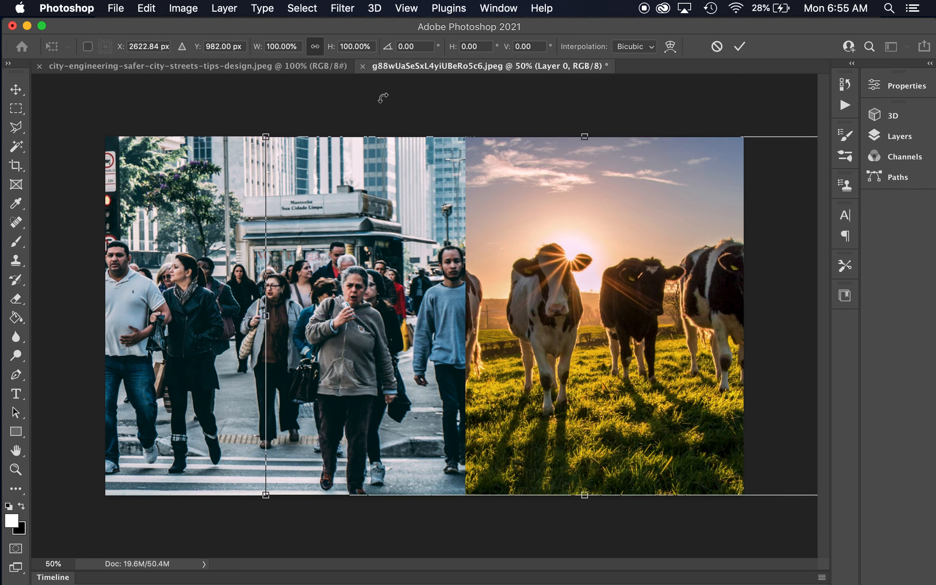
click(16, 89)
click(401, 281)
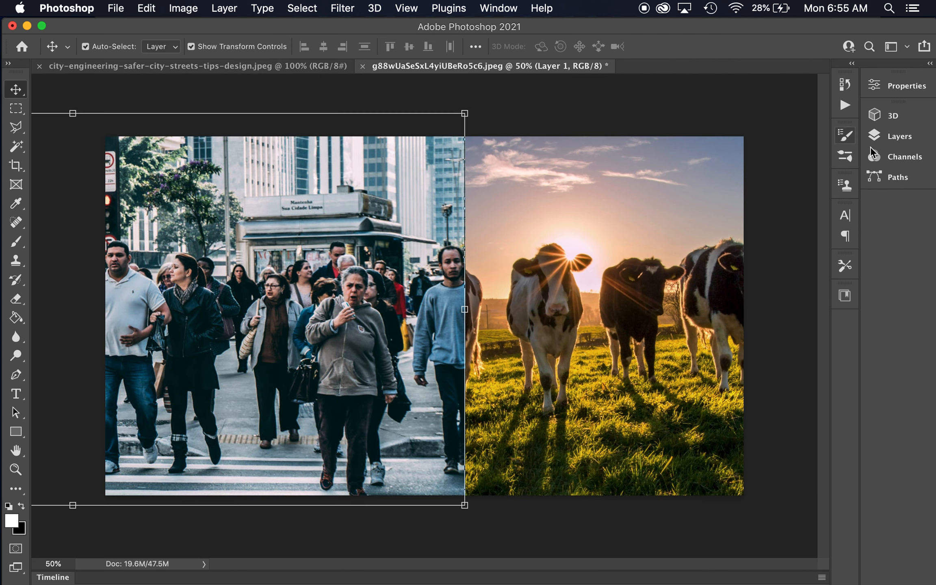
- Rename the street photo's layer City and the cow photo's layer Field
click(911, 137)
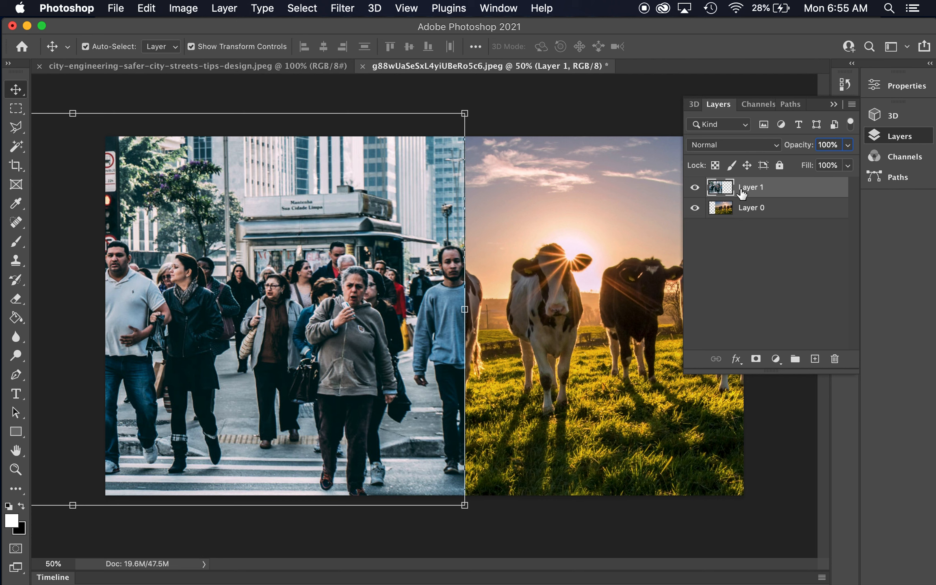
double_click(751, 192)
text(City)
key(Return)
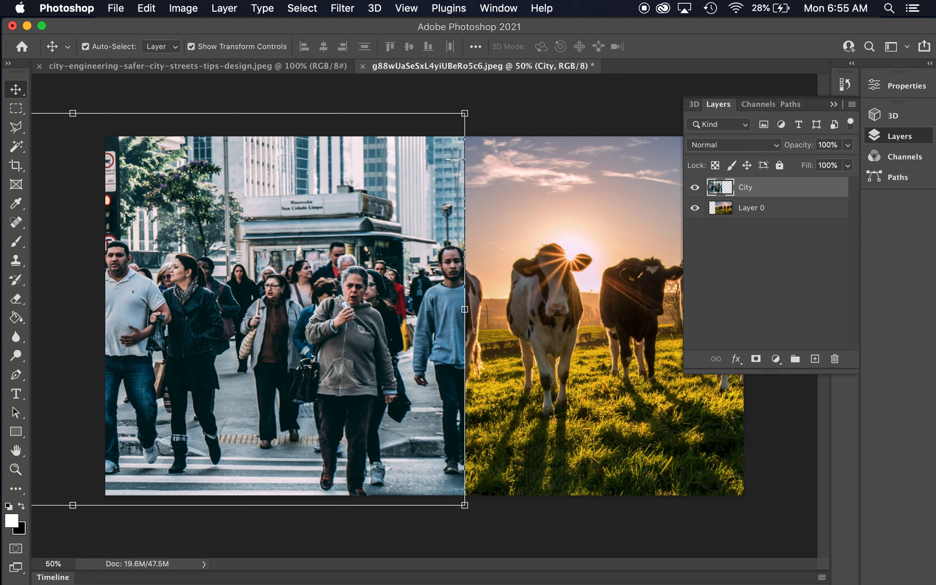
double_click(758, 209)
text(Field)
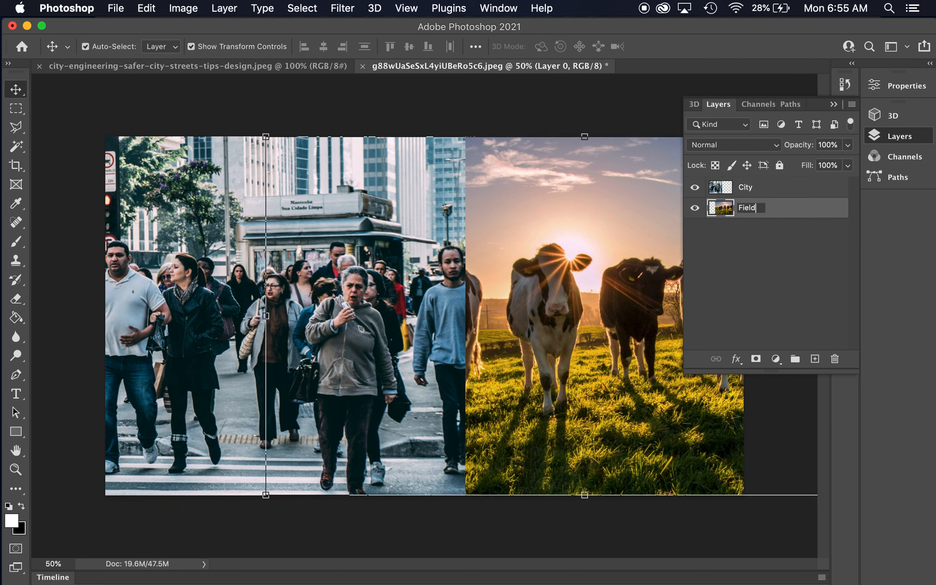
key(Return)
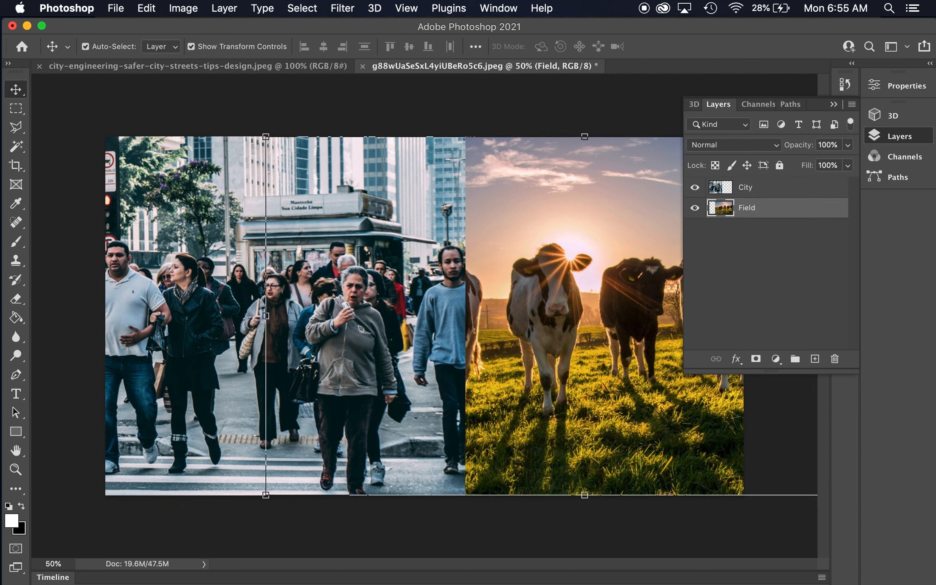
- Add a layer mask to the City layer and set up the Brush tool with black foreground and a size of 153 px
click(755, 192)
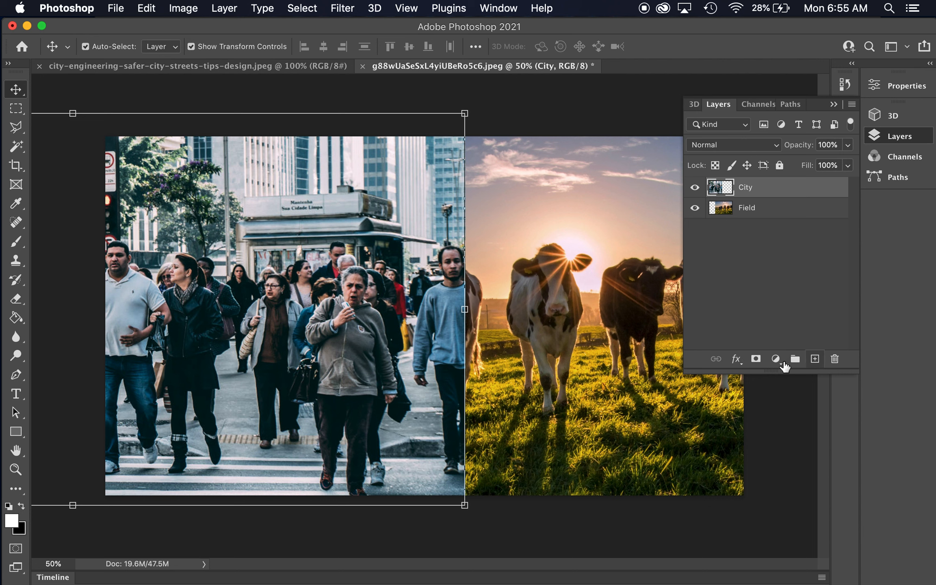
click(756, 360)
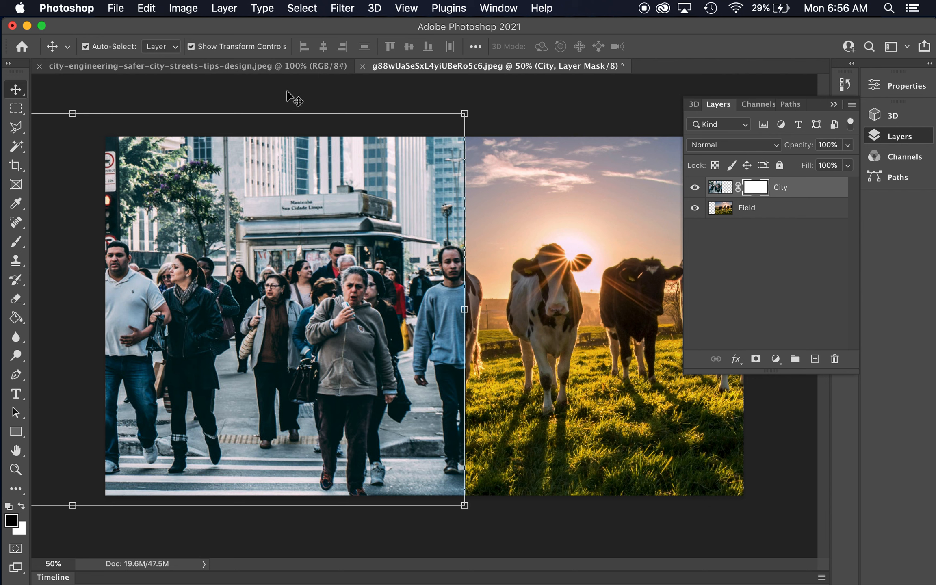
click(17, 245)
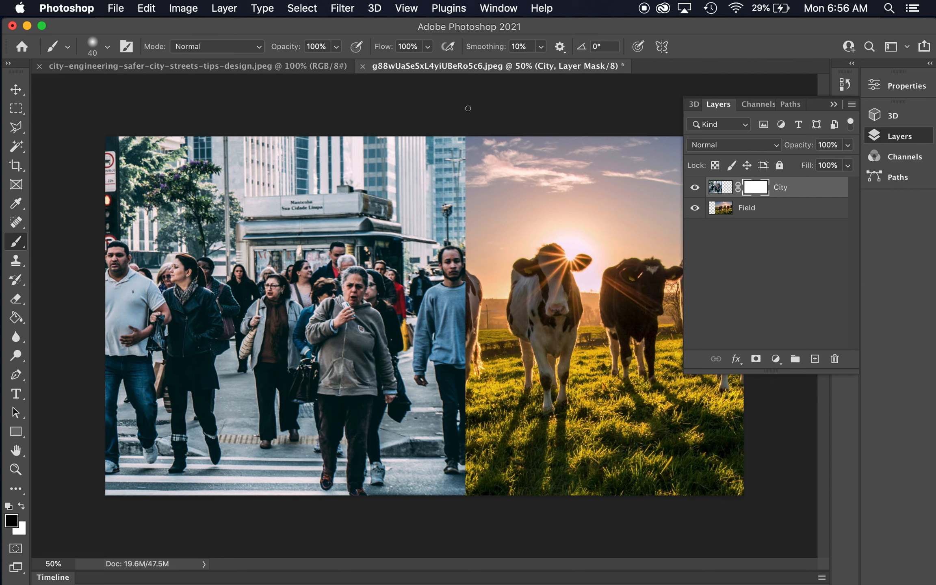
click(23, 506)
click(108, 47)
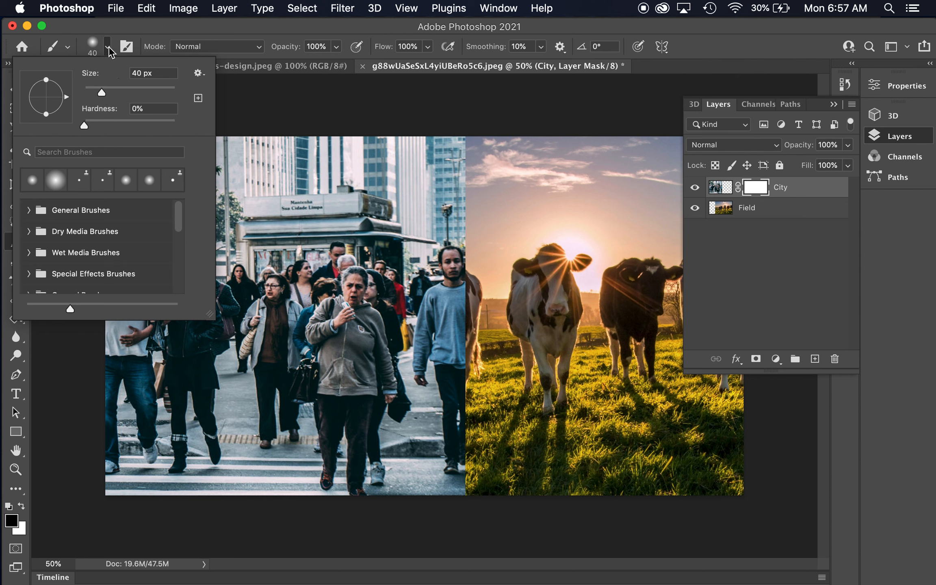
drag(104, 92, 142, 90)
click(310, 33)
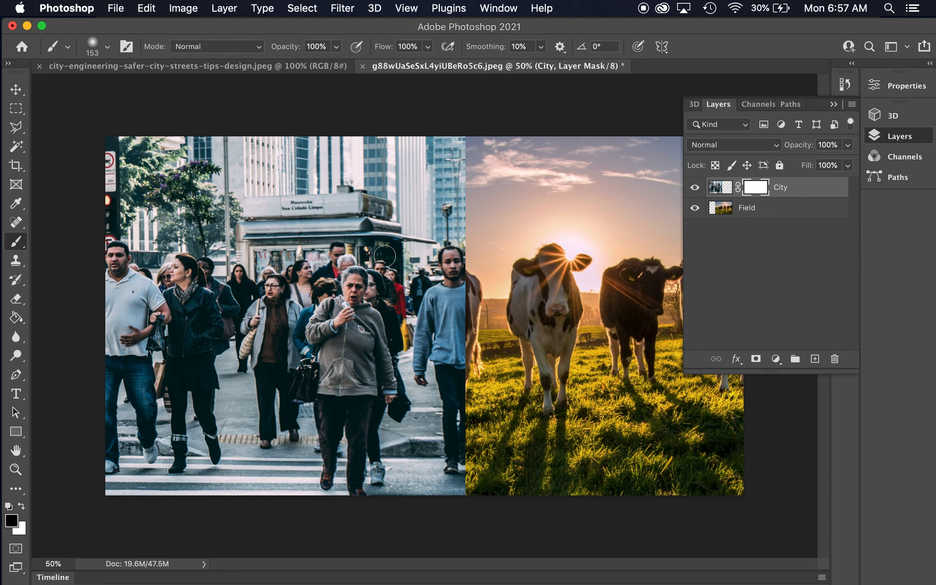
- Set the brush size to 1200 px and paint black on the City mask down the seam between the two photos
key(bracketright)
key(bracketright)
key(bracketright)
key(bracketright)
key(bracketright)
key(bracketright)
key(bracketright)
key(bracketright)
key(bracketright)
key(bracketright)
key(bracketright)
key(bracketright)
key(bracketright)
key(bracketleft)
key(bracketleft)
key(bracketleft)
key(bracketleft)
key(bracketleft)
key(bracketleft)
key(bracketleft)
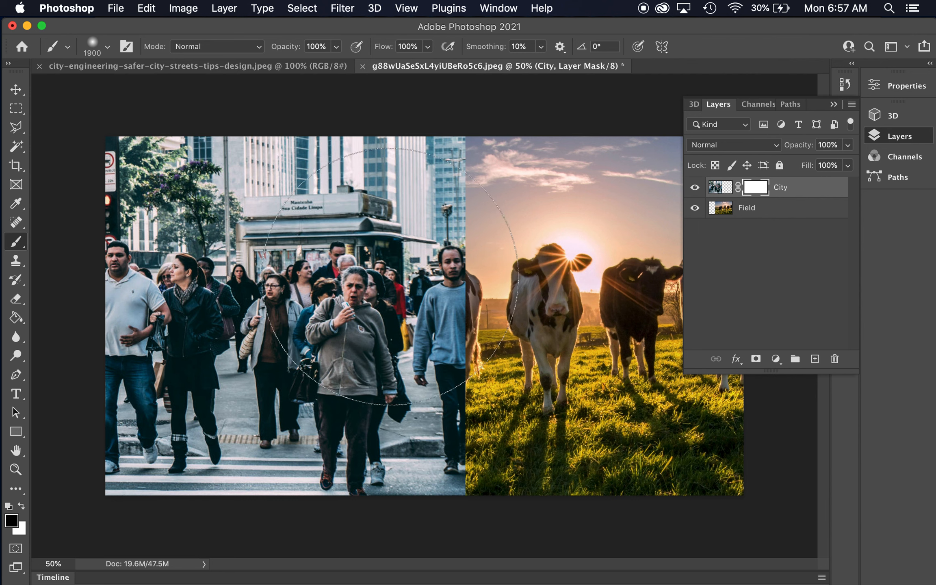
key(bracketright)
key(bracketright)
key(bracketright)
key(bracketright)
key(bracketright)
key(bracketright)
key(bracketright)
key(bracketright)
key(bracketright)
key(bracketright)
key(bracketright)
key(bracketright)
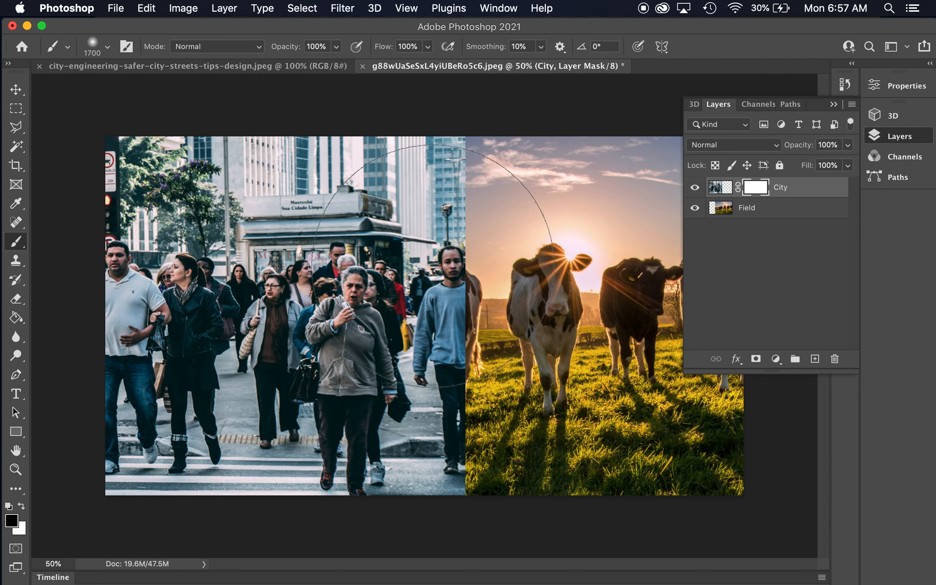
key(bracketleft)
key(bracketleft)
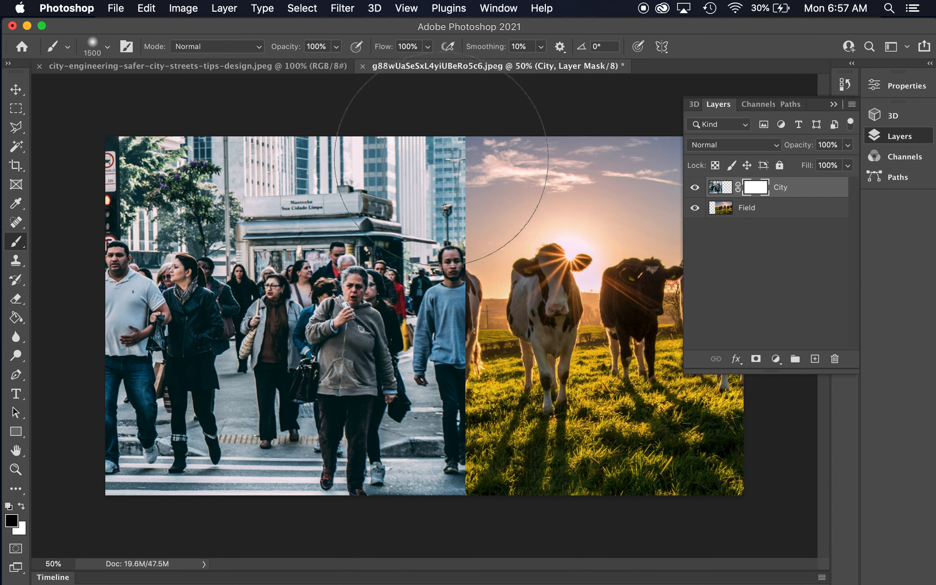
key(bracketleft)
key(bracketleft)
key(bracketleft)
key(bracketleft)
key(bracketleft)
key(bracketleft)
key(bracketleft)
key(bracketleft)
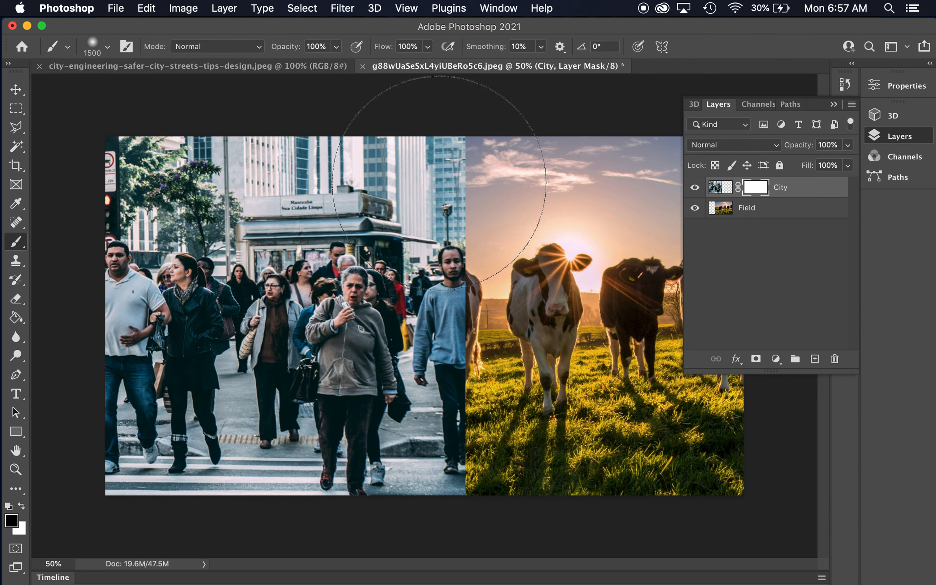
key(bracketright)
key(bracketright)
key(bracketright)
key(bracketright)
key(bracketright)
key(bracketright)
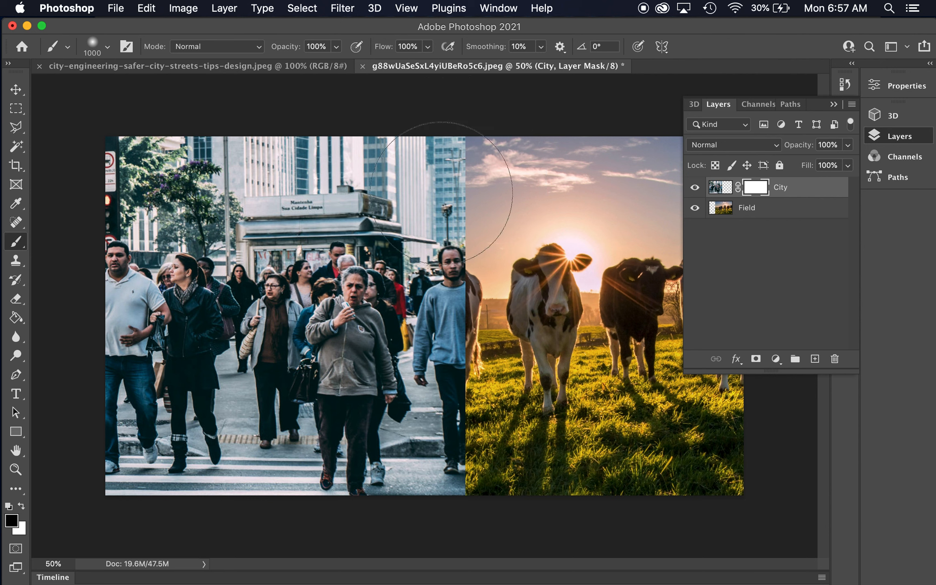
key(bracketleft)
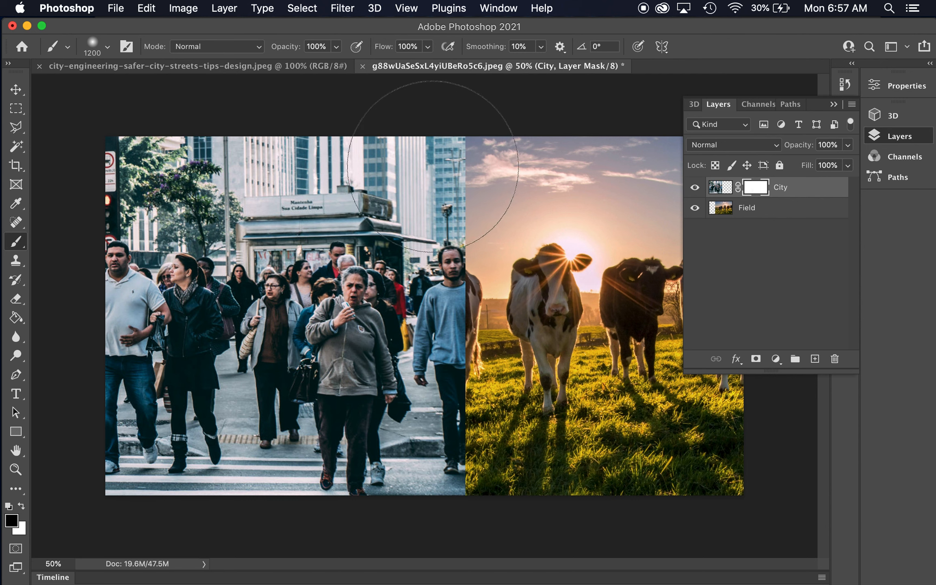
click(432, 194)
mouse_move(433, 193)
mouse_down()
mouse_move(421, 260)
mouse_move(421, 484)
mouse_up()
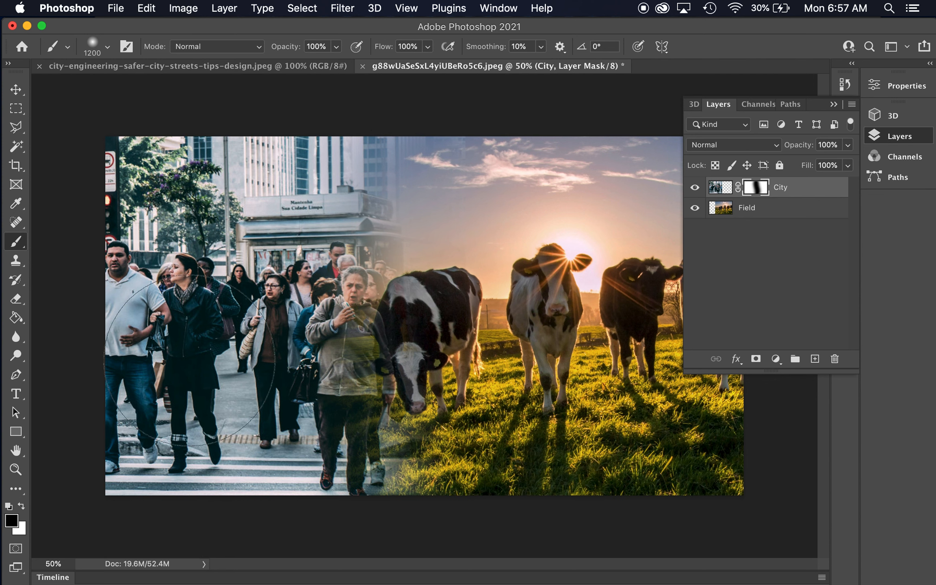
- Hide the far-left pedestrians by painting black on the City mask, and restore them by painting over the same area in white
drag(134, 228, 139, 366)
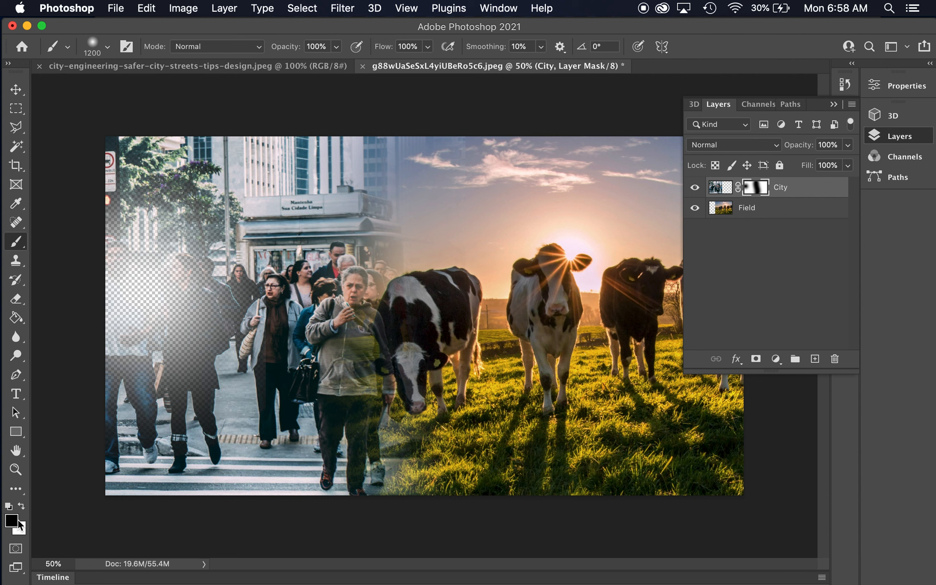
click(24, 506)
mouse_move(184, 285)
mouse_down()
mouse_move(63, 355)
mouse_move(105, 188)
mouse_move(83, 167)
mouse_move(148, 260)
mouse_up()
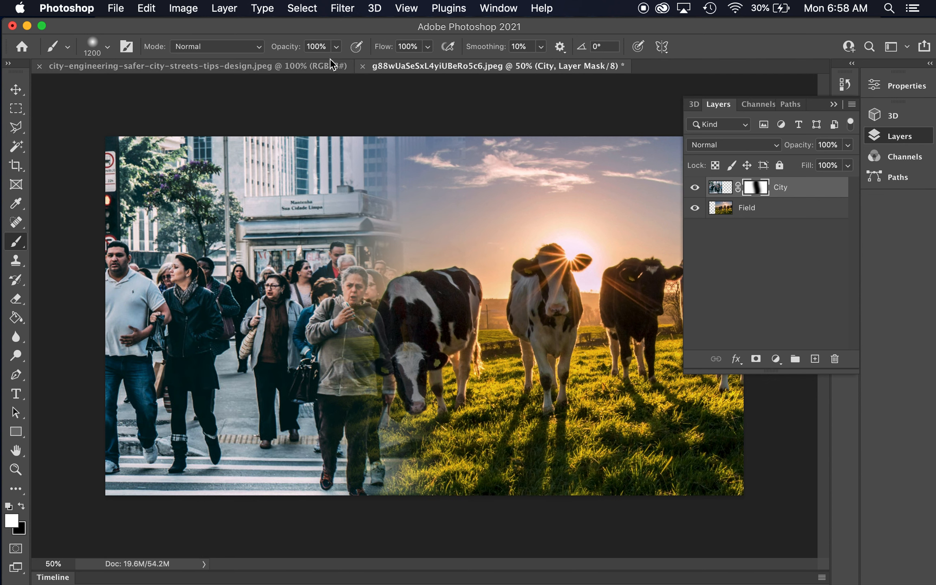
- Set the brush to 59% opacity and 700 px, and paint white along the seam to partly bring back the city
click(337, 47)
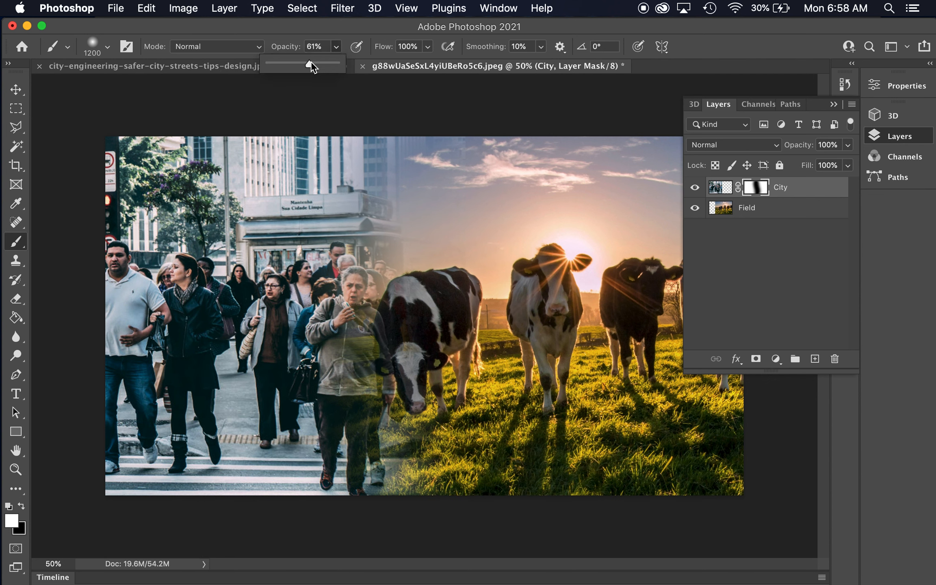
drag(309, 61, 307, 61)
key(bracketleft)
key(bracketleft)
key(bracketleft)
key(bracketleft)
key(bracketleft)
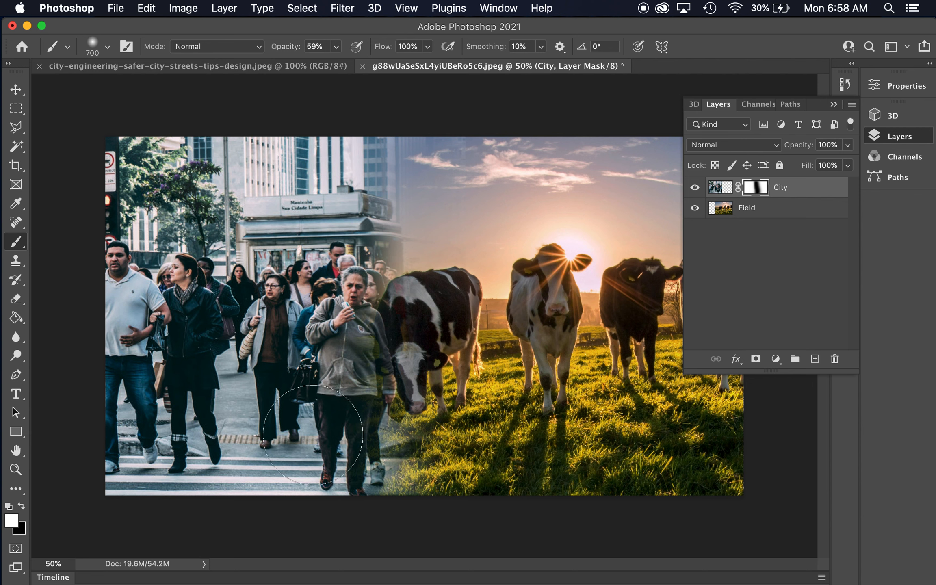
mouse_move(397, 138)
mouse_down()
mouse_move(407, 184)
mouse_move(460, 167)
mouse_move(545, 163)
mouse_move(379, 173)
mouse_move(468, 163)
mouse_up()
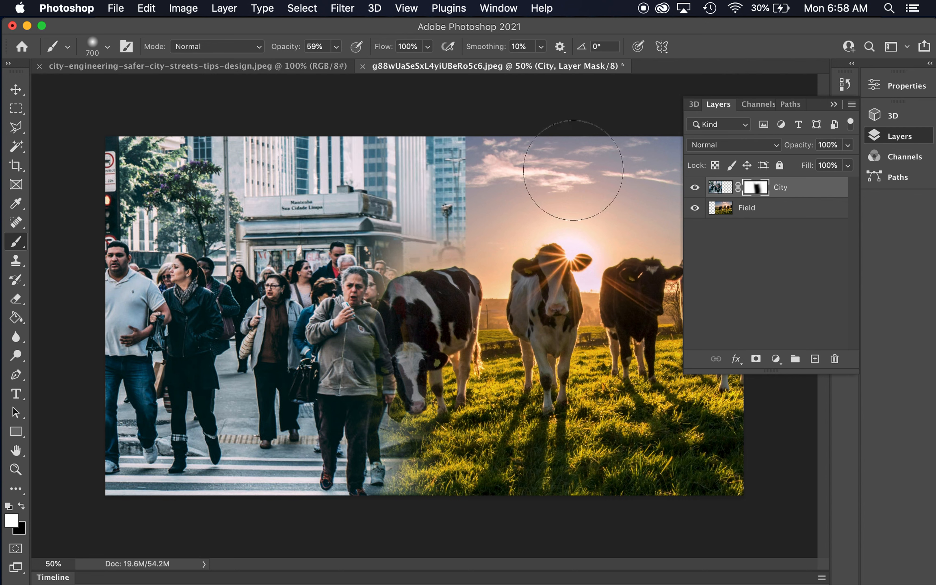
mouse_move(455, 244)
mouse_down()
mouse_move(443, 291)
mouse_move(460, 320)
mouse_move(450, 278)
mouse_move(528, 285)
mouse_move(464, 340)
mouse_move(472, 182)
mouse_move(468, 156)
mouse_move(465, 177)
mouse_move(448, 152)
mouse_move(458, 172)
mouse_move(478, 161)
mouse_move(490, 270)
mouse_move(488, 205)
mouse_move(501, 250)
mouse_move(462, 285)
mouse_move(456, 215)
mouse_up()
- Paint black on the City mask around the outline of the woman in the grey hoodie, using a 90 px brush at 100% opacity
click(21, 506)
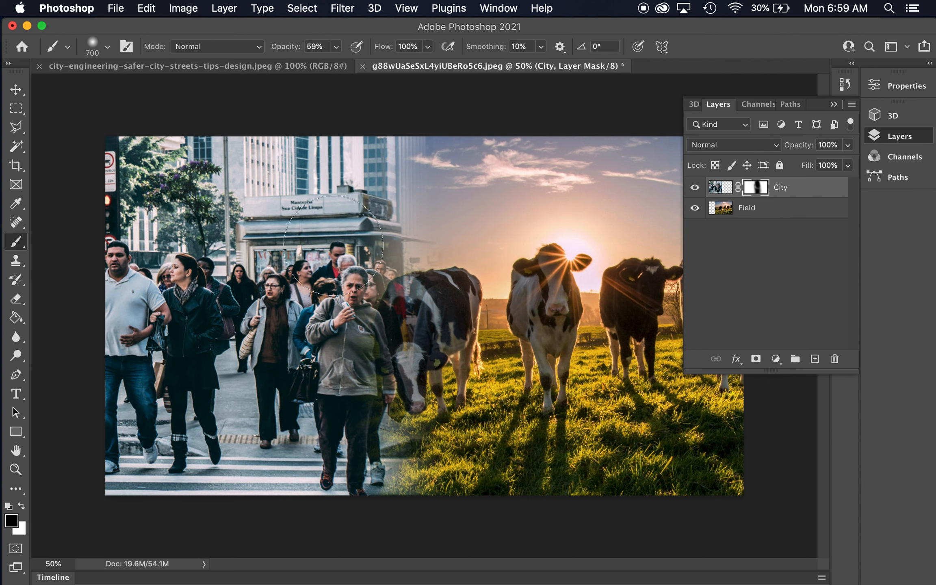
key(bracketleft)
key(bracketleft)
key(bracketleft)
key(bracketleft)
key(bracketleft)
key(bracketleft)
key(bracketleft)
key(bracketleft)
key(bracketleft)
key(bracketleft)
key(bracketleft)
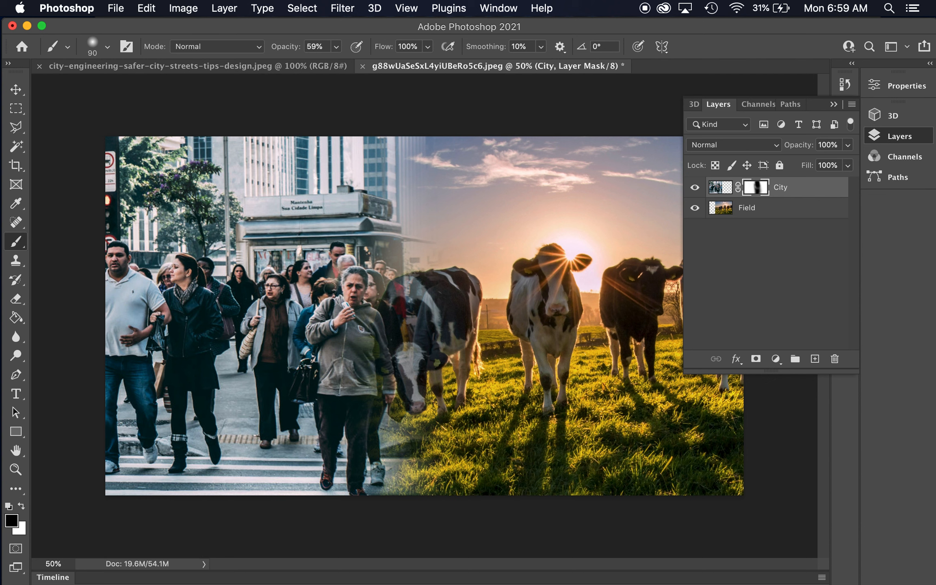
click(336, 47)
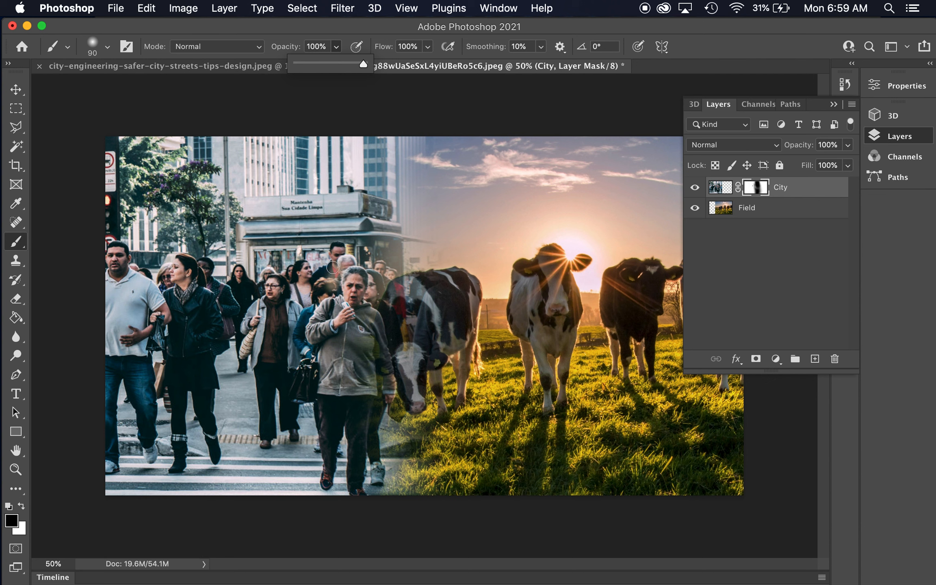
mouse_move(336, 269)
mouse_down()
mouse_move(312, 300)
mouse_move(295, 335)
mouse_move(311, 351)
mouse_move(306, 423)
mouse_move(317, 486)
mouse_move(339, 491)
mouse_move(340, 458)
mouse_move(331, 476)
mouse_move(343, 495)
mouse_move(373, 495)
mouse_move(291, 486)
mouse_up()
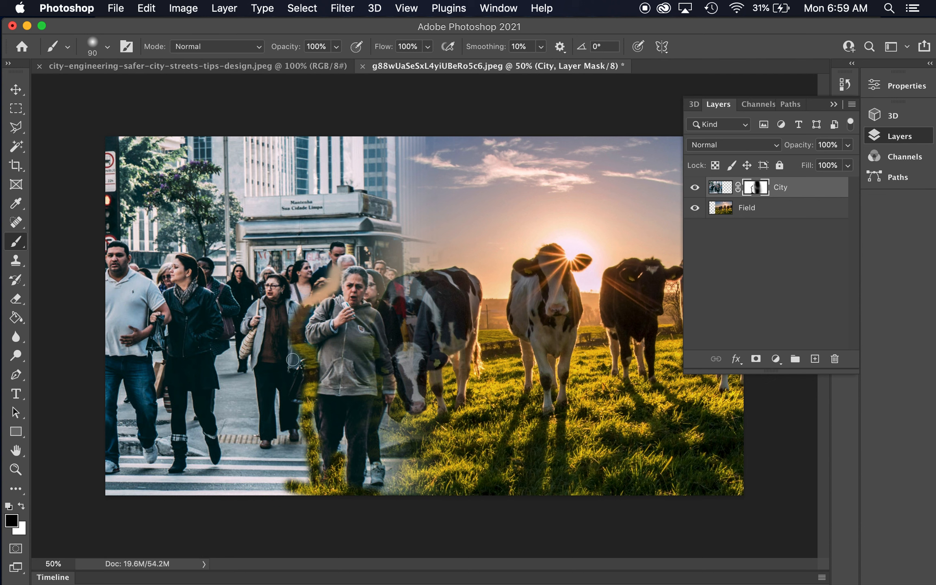
- Restore the woman in the grey hoodie and her surroundings by painting white on the City mask, enlarging the brush to 400 px
click(20, 506)
mouse_move(342, 482)
mouse_down()
mouse_move(367, 491)
mouse_move(351, 490)
mouse_move(397, 492)
mouse_move(281, 495)
mouse_move(341, 484)
mouse_move(320, 477)
mouse_move(304, 488)
mouse_move(332, 477)
mouse_move(332, 456)
mouse_move(322, 475)
mouse_move(346, 457)
mouse_move(342, 447)
mouse_move(311, 458)
mouse_move(310, 444)
mouse_move(324, 486)
mouse_move(308, 468)
mouse_move(313, 429)
mouse_move(322, 447)
mouse_move(299, 403)
mouse_move(312, 450)
mouse_move(313, 392)
mouse_up()
key(bracketright)
key(bracketright)
key(bracketright)
key(bracketright)
key(bracketright)
key(bracketright)
key(bracketright)
key(bracketright)
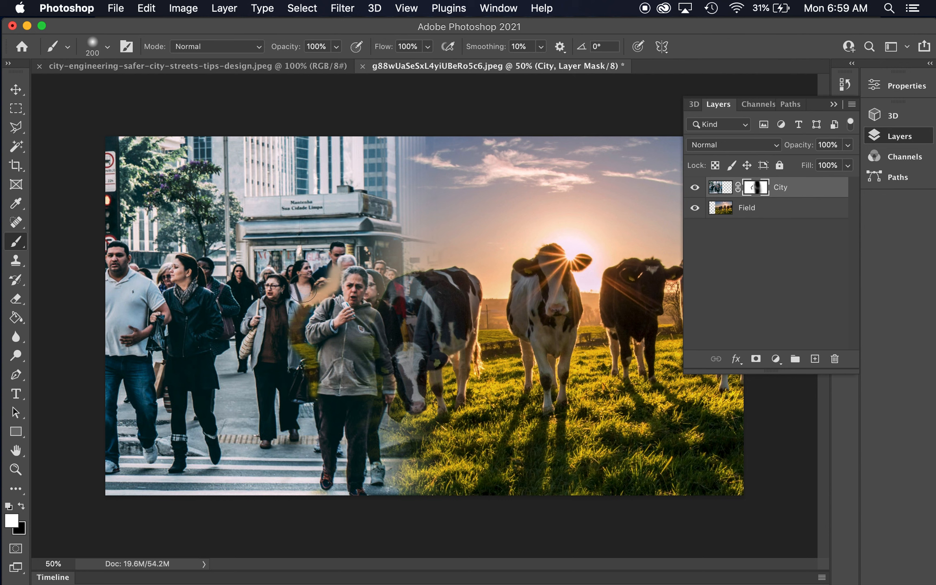
mouse_move(333, 275)
mouse_down()
mouse_move(321, 291)
mouse_move(313, 418)
mouse_move(306, 255)
mouse_move(347, 267)
mouse_move(372, 450)
mouse_move(378, 429)
mouse_up()
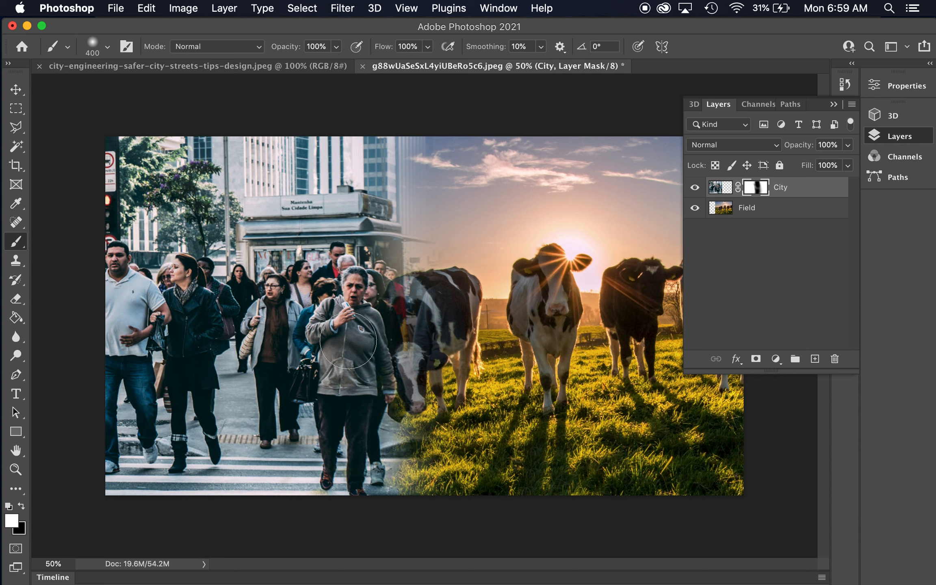
- Preview blend modes on the City layer and set it to Luminosity
click(16, 108)
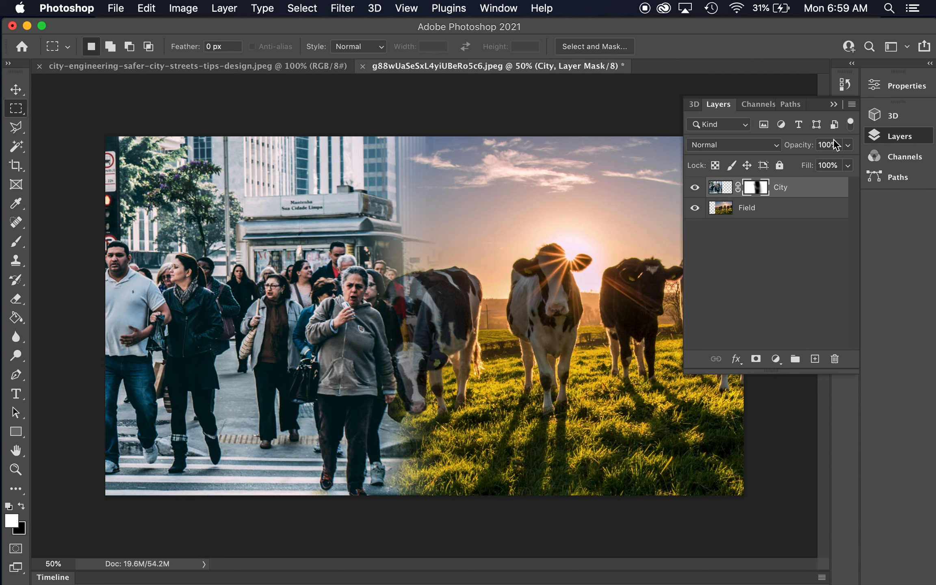
click(745, 150)
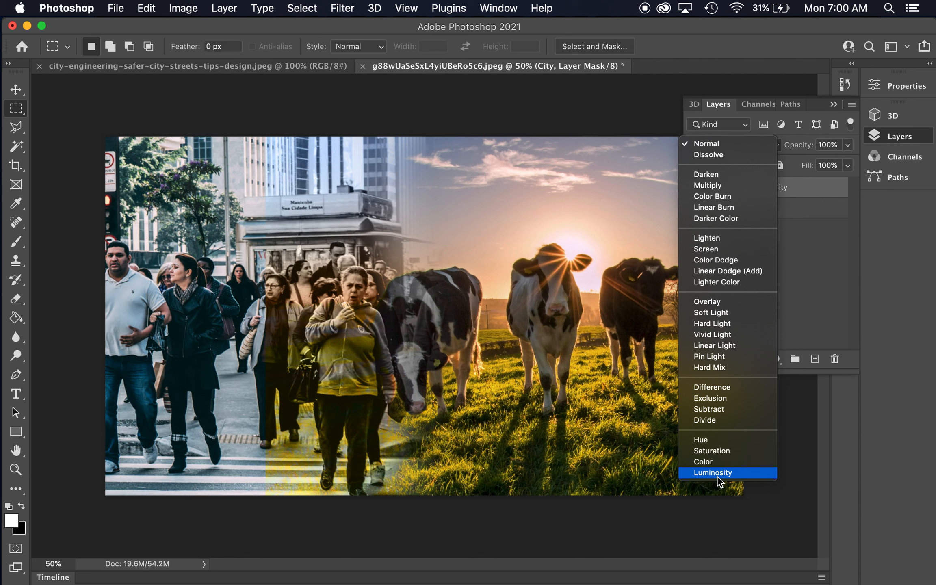
click(713, 472)
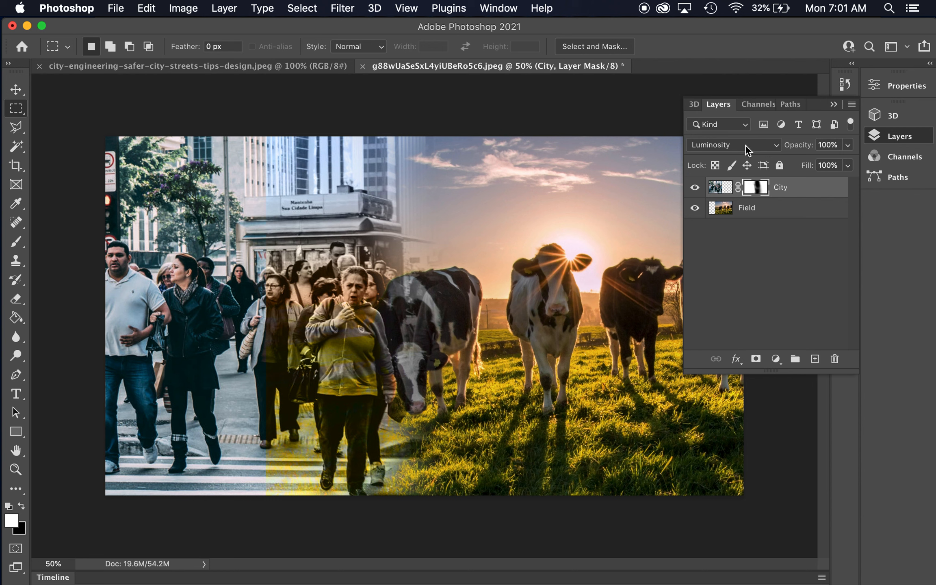
click(774, 149)
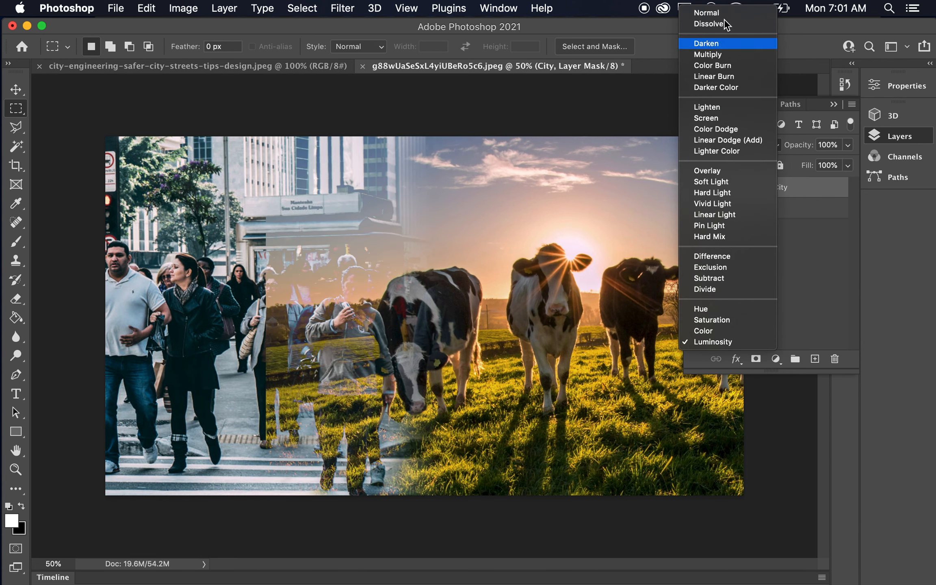
click(818, 265)
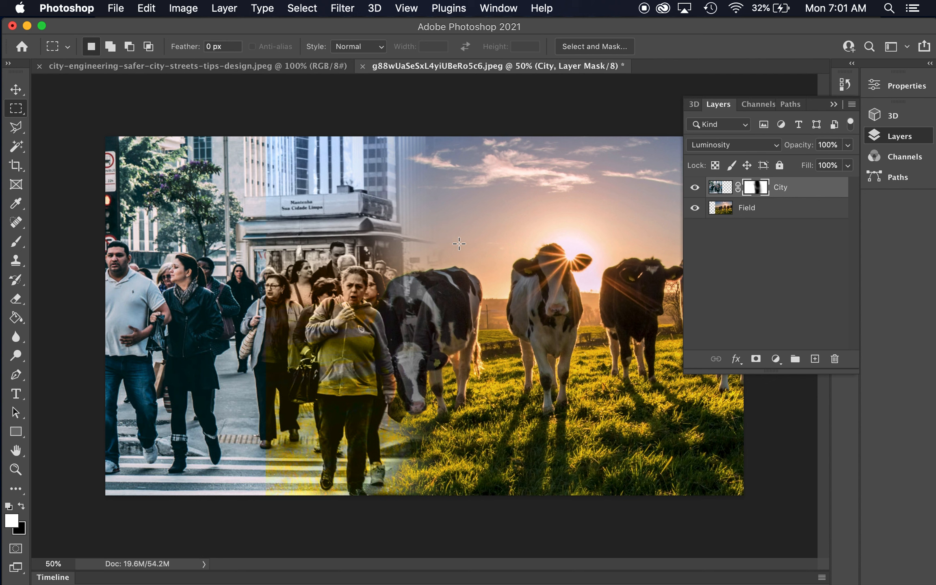
- Collapse the Layers panel to view the whole blended image, and switch to QuickTime Player
click(913, 138)
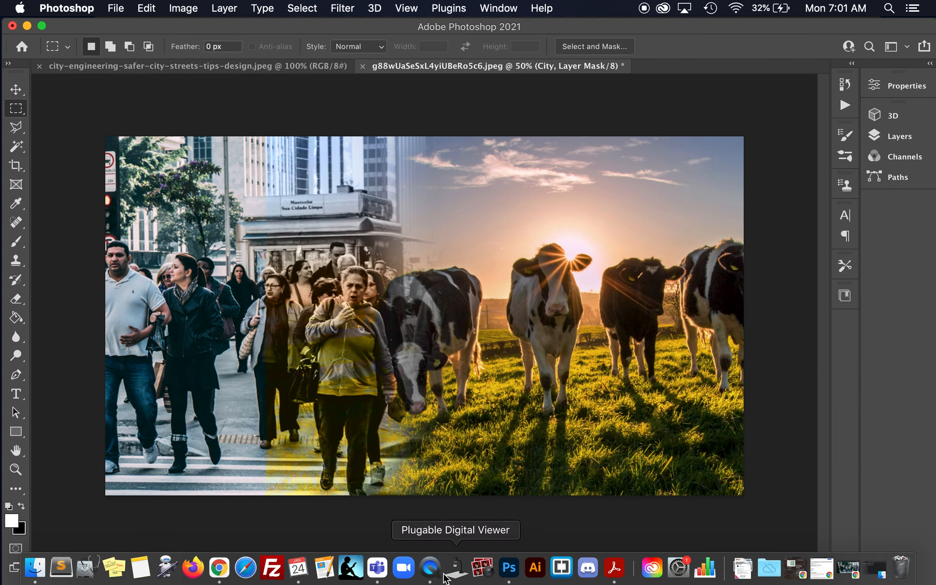
click(430, 568)
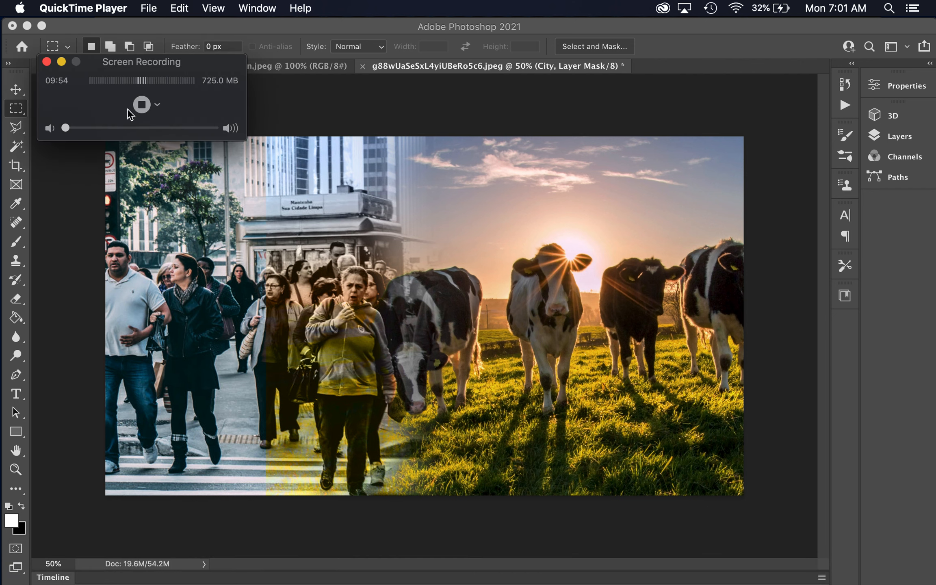